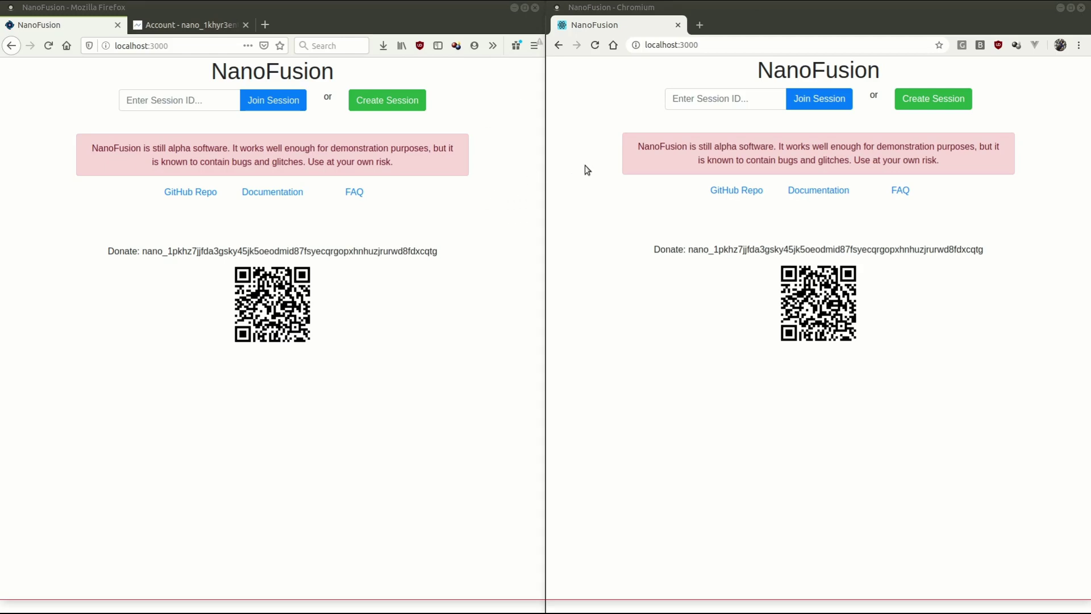
Create a new NanoFusion session in Firefox and join it.
{"action": "left_click", "coordinate": [511, 162]}
{"action": "left_click", "coordinate": [566, 163]}
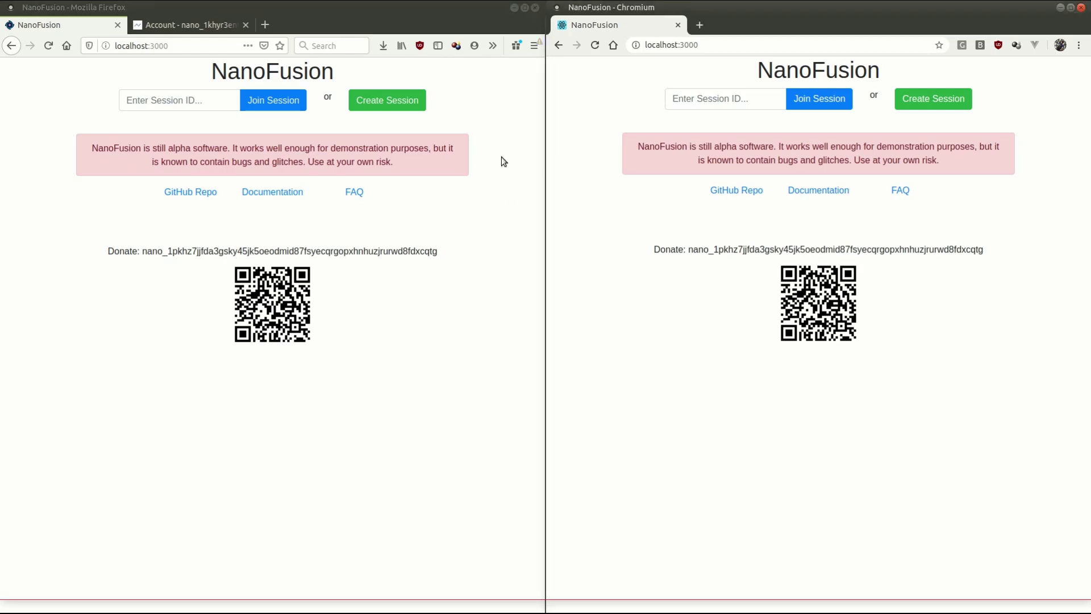
{"action": "left_click", "coordinate": [391, 107]}
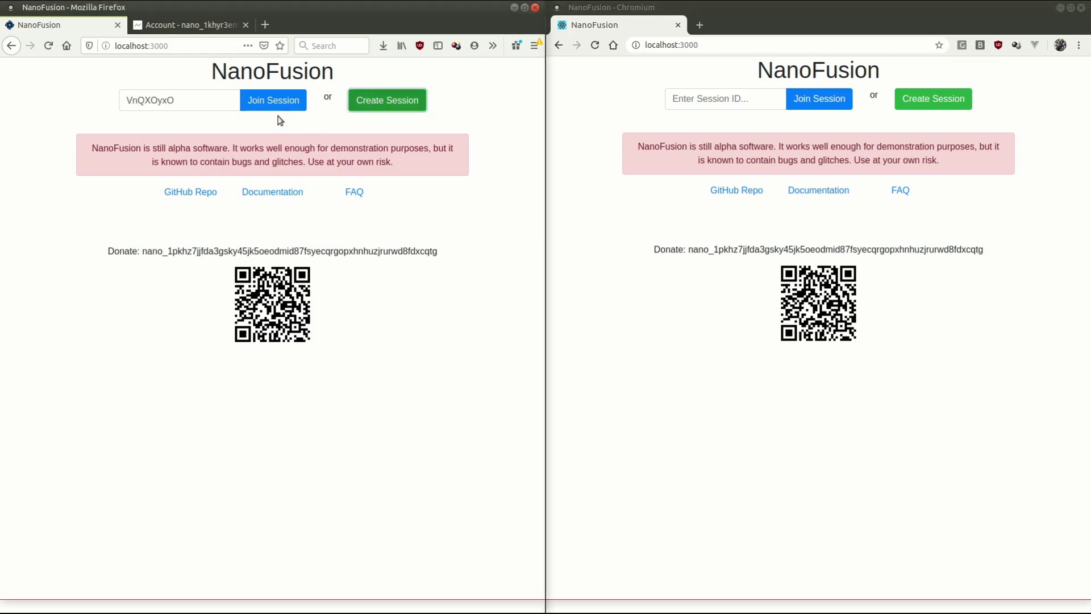
{"action": "left_click", "coordinate": [289, 102]}
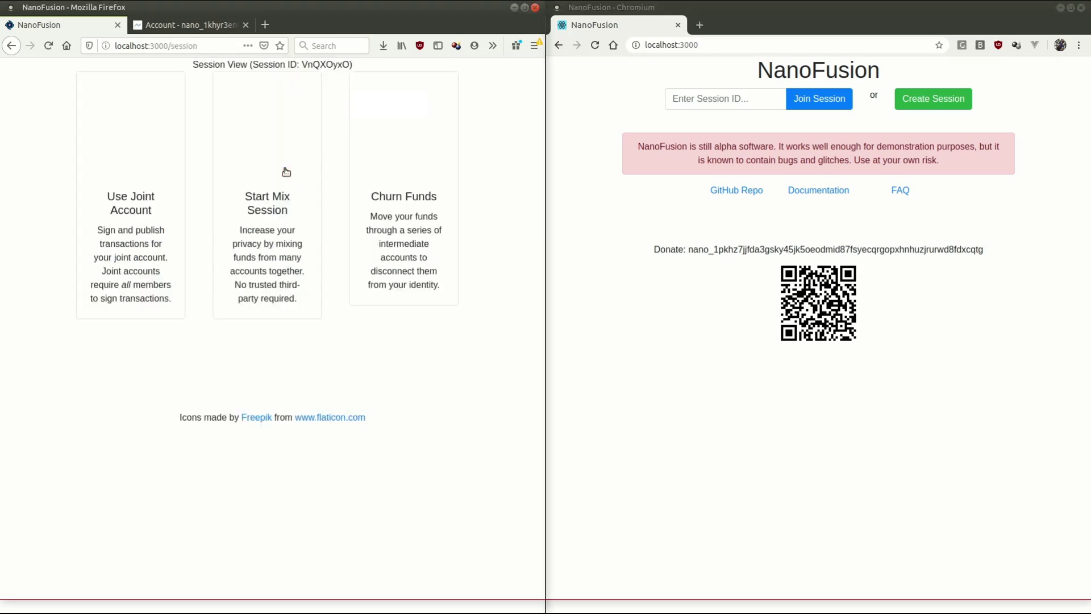
{"action": "double_click", "coordinate": [323, 64]}
{"action": "key", "text": "ctrl+c"}
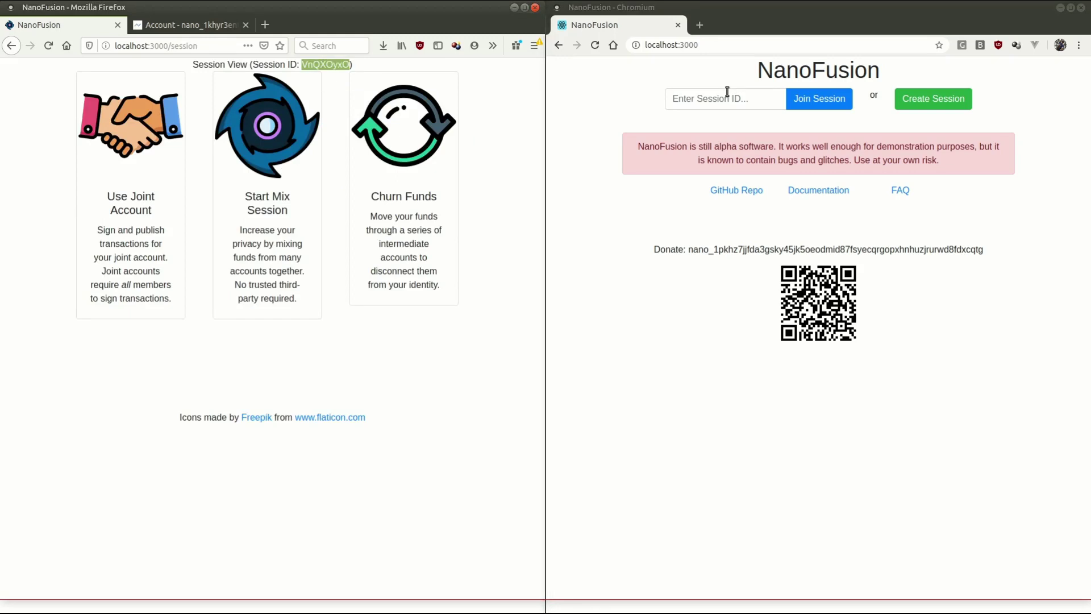
{"action": "left_click", "coordinate": [732, 97]}
{"action": "key", "text": "ctrl+v"}
{"action": "left_click", "coordinate": [826, 103]}
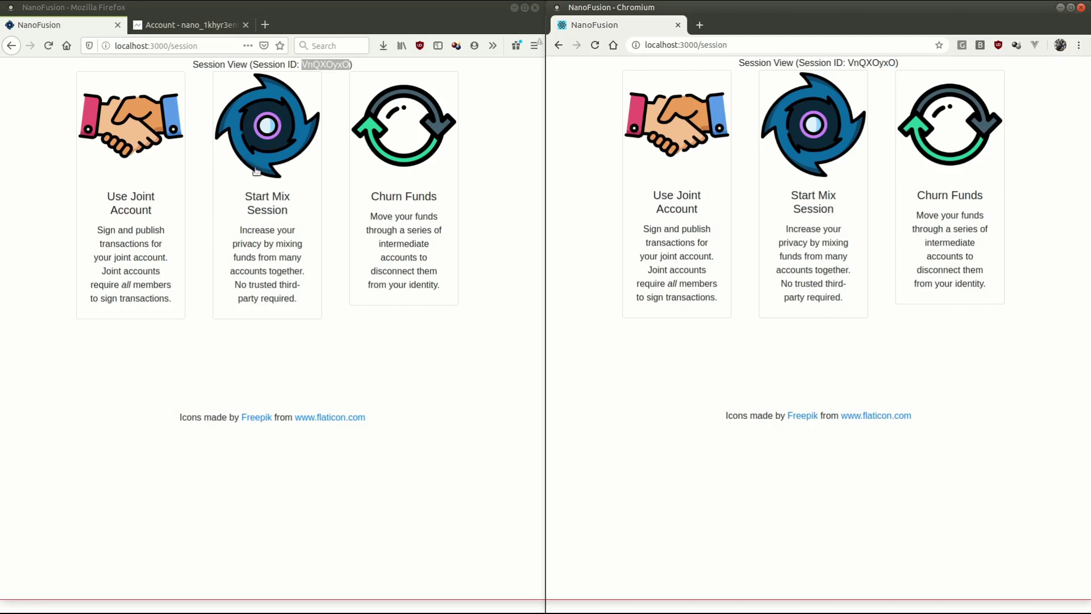
Start a joint account with Demo Data 1 in Firefox; accept the invite with Demo Data 2 in Chromium.
{"action": "left_click", "coordinate": [135, 136]}
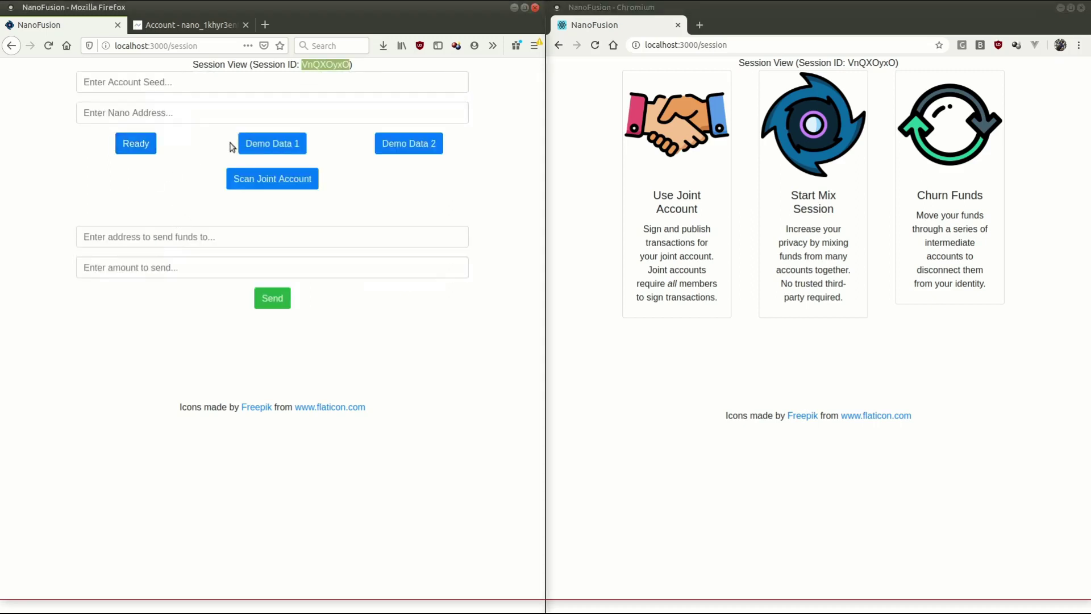
{"action": "left_click", "coordinate": [279, 146]}
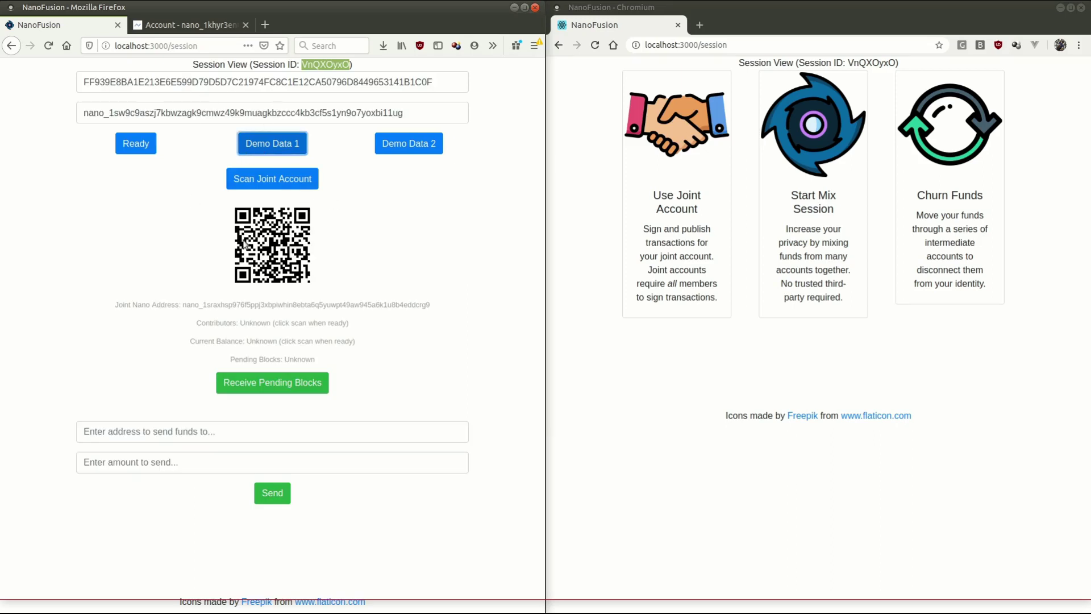
{"action": "left_click", "coordinate": [137, 144]}
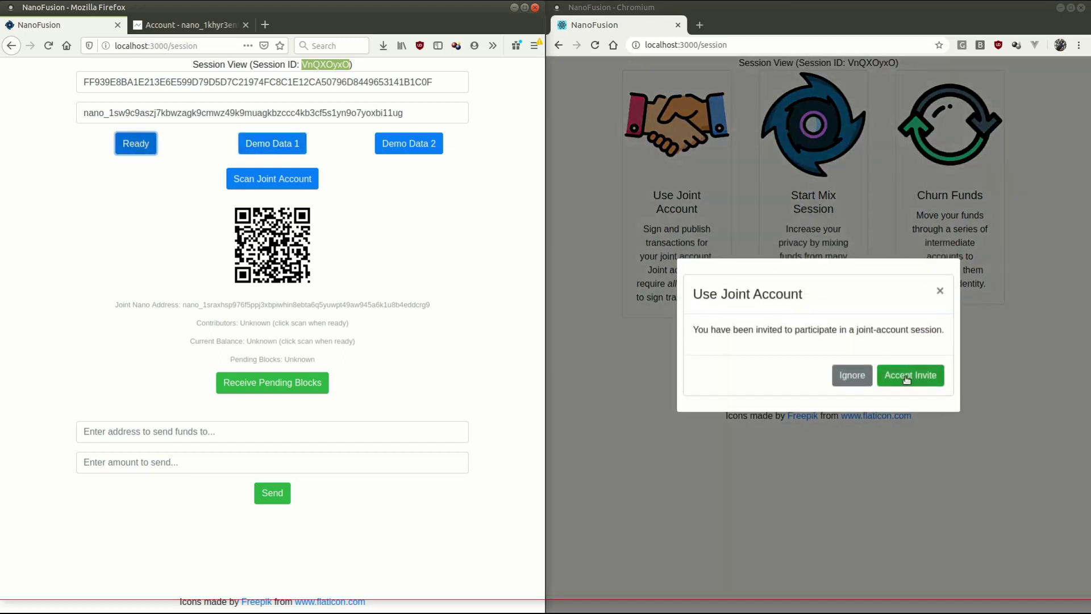
{"action": "left_click", "coordinate": [908, 379]}
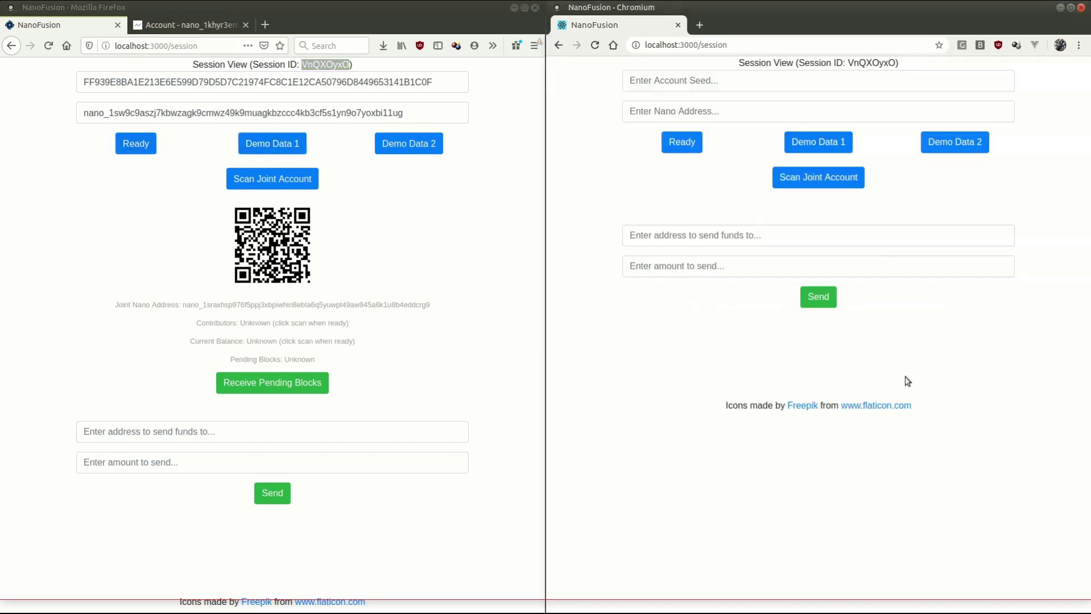
{"action": "left_click", "coordinate": [963, 146]}
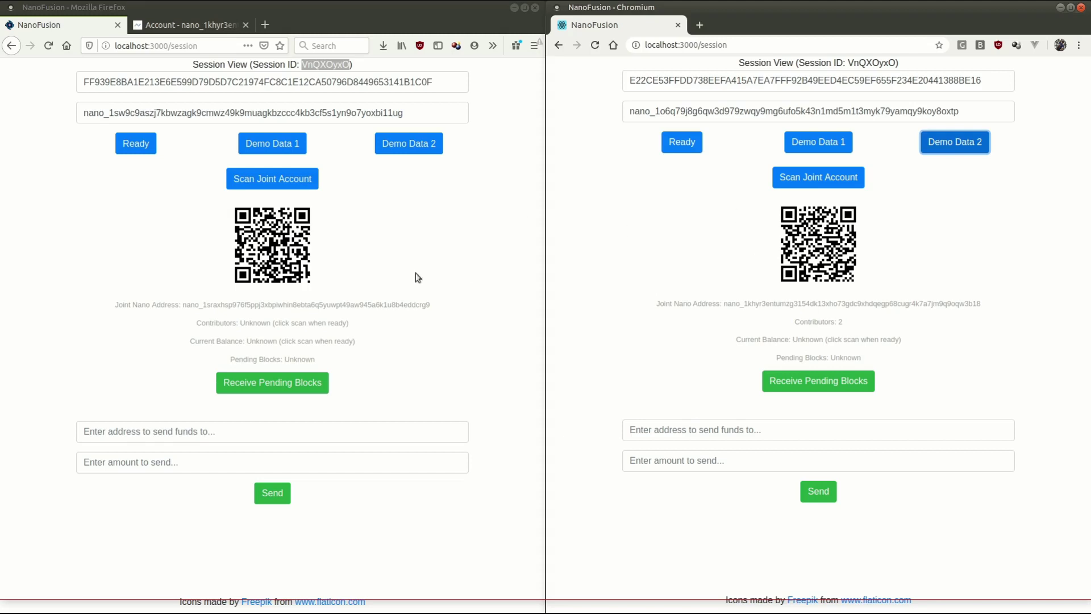
Mark Chromium ready, compare both joint addresses, and scan the account in Firefox, showing balance 0.
{"action": "left_click", "coordinate": [685, 147]}
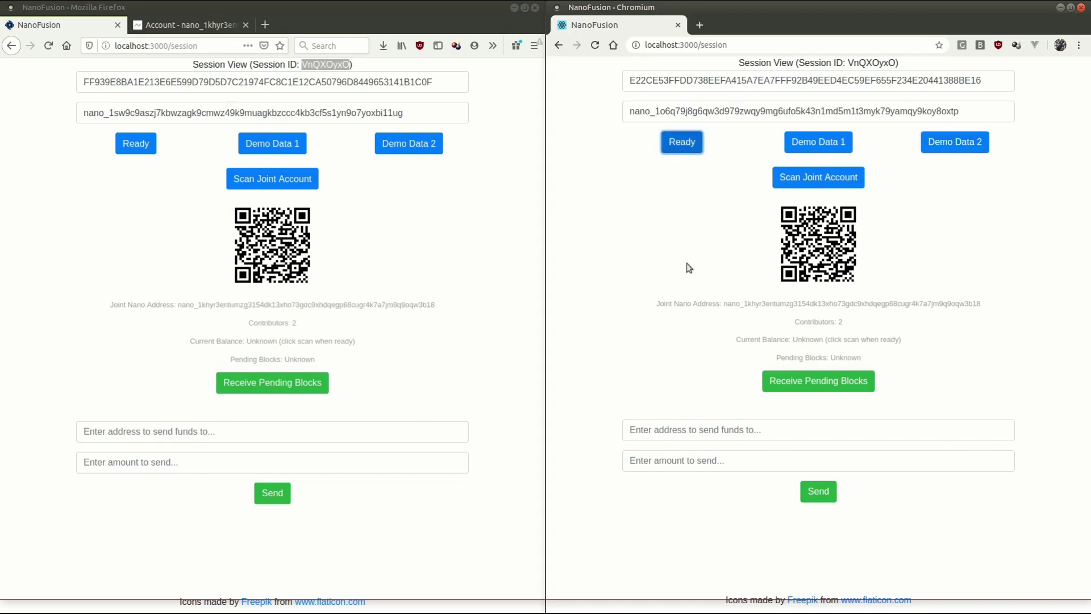
{"action": "double_click", "coordinate": [788, 304]}
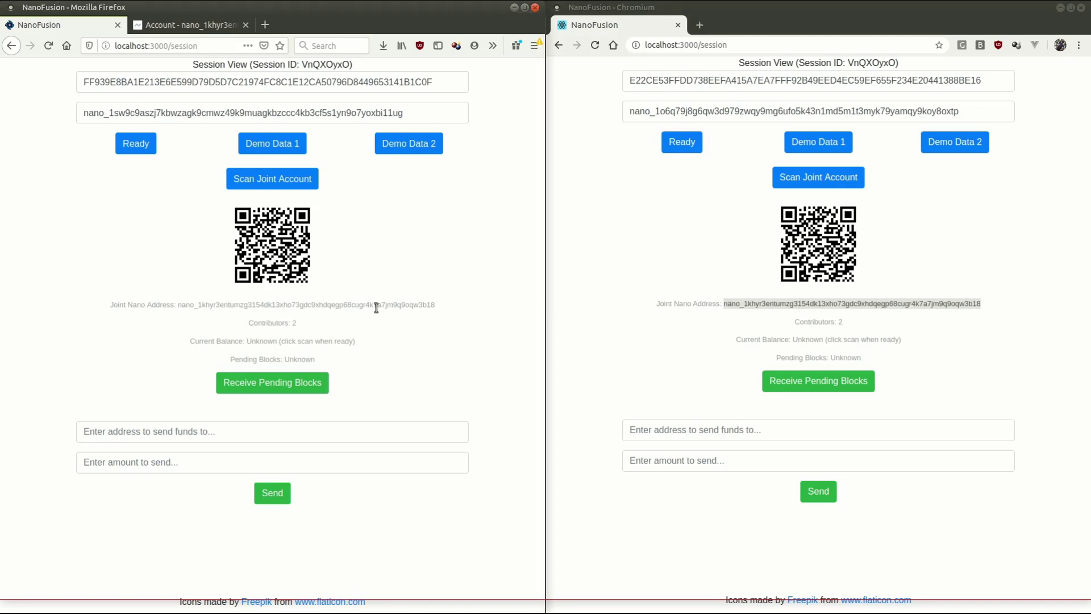
{"action": "double_click", "coordinate": [376, 305]}
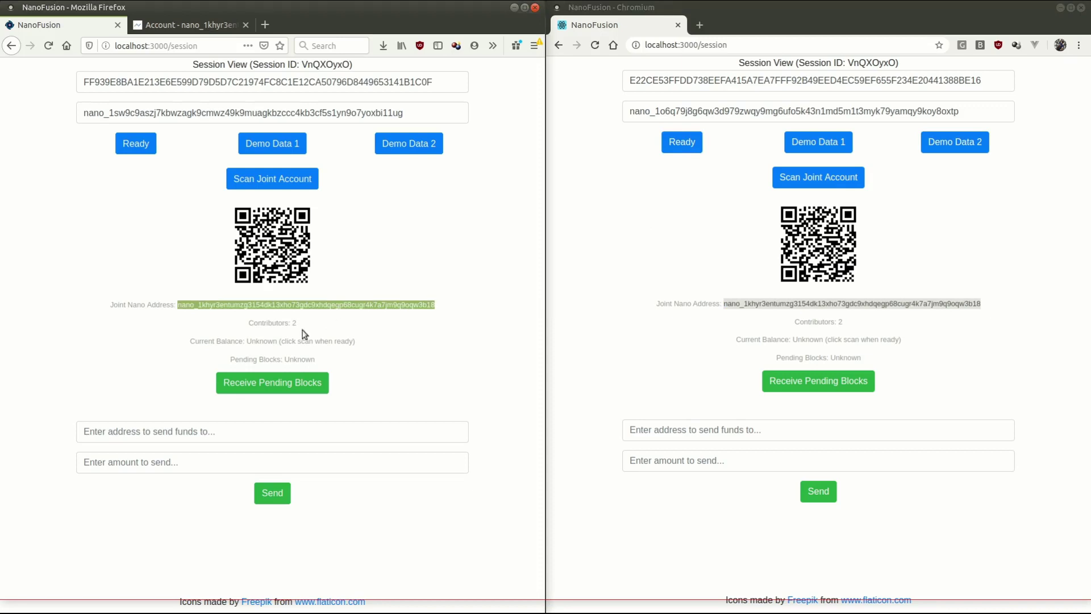
{"action": "double_click", "coordinate": [784, 304]}
{"action": "left_click", "coordinate": [781, 314]}
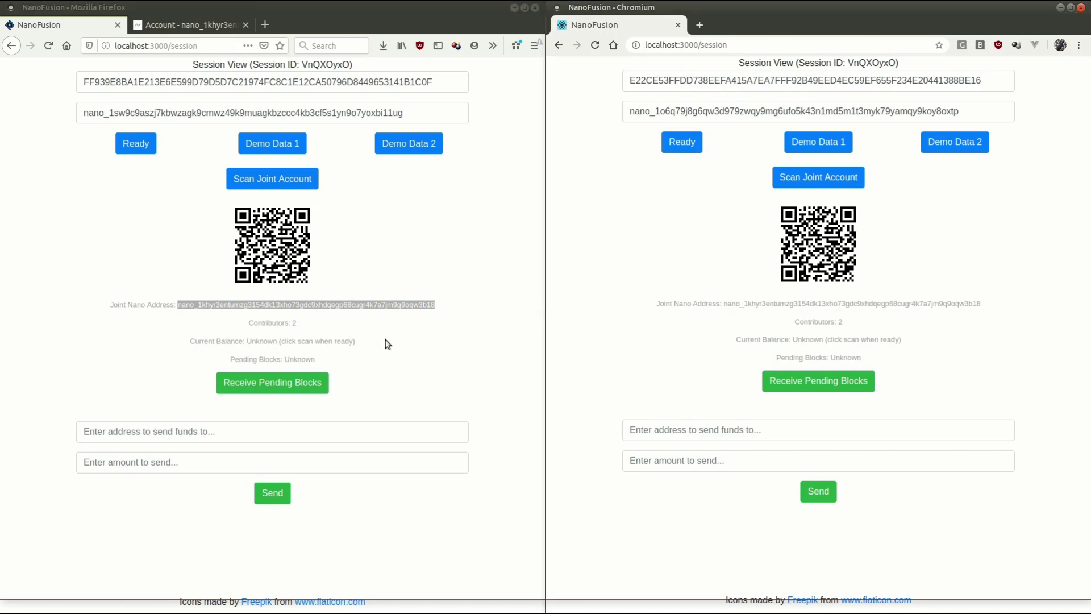
{"action": "left_click", "coordinate": [401, 312]}
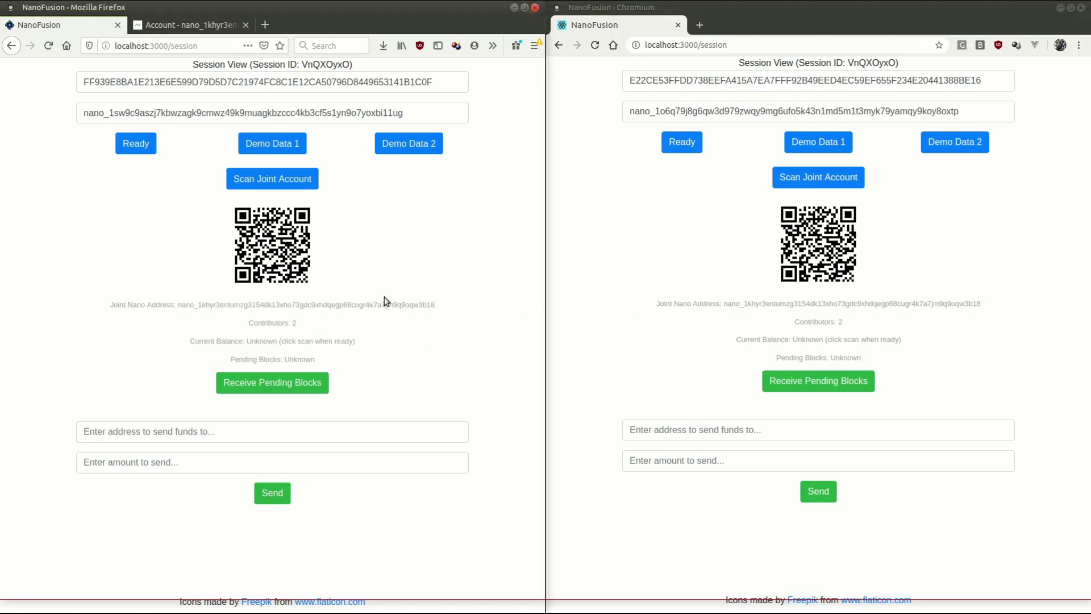
{"action": "left_click", "coordinate": [281, 183]}
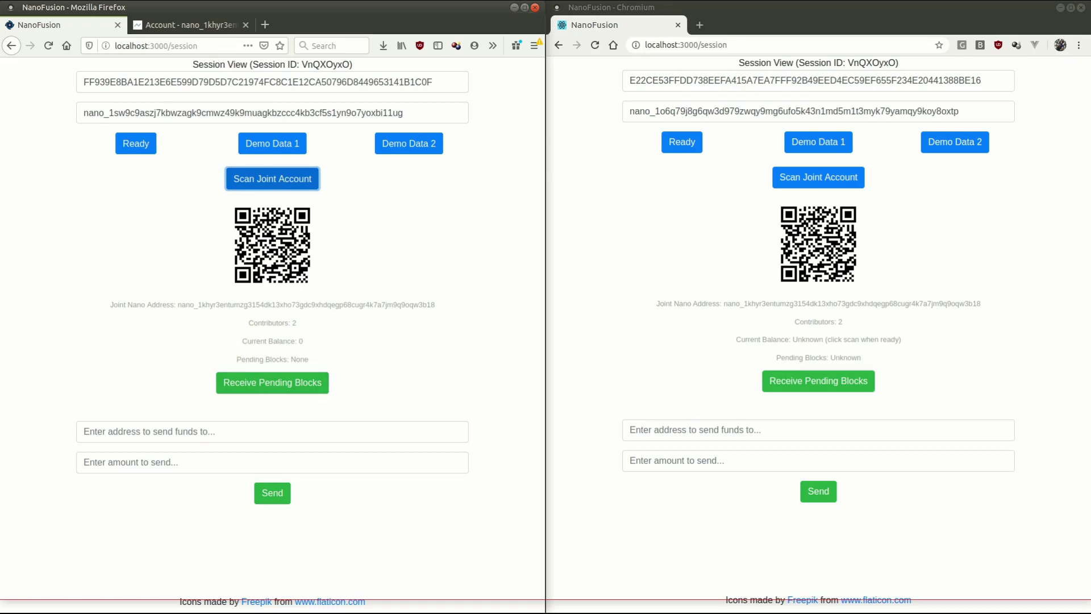
In NanoVault, send 3 NANO to the NanoFusion joint account address.
{"action": "key", "text": "alt+Tab"}
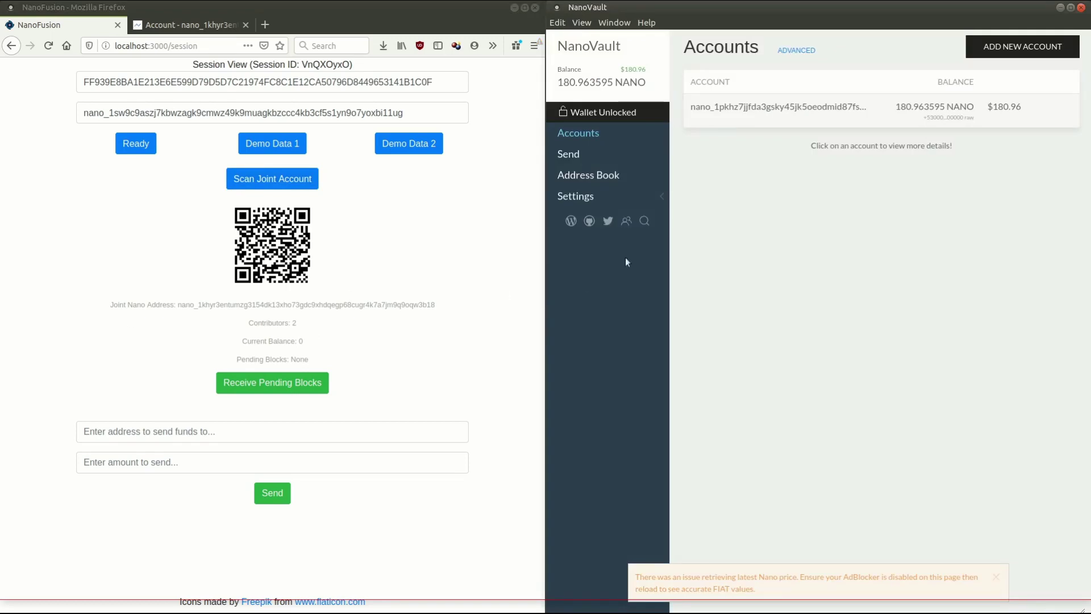
{"action": "left_click", "coordinate": [591, 156]}
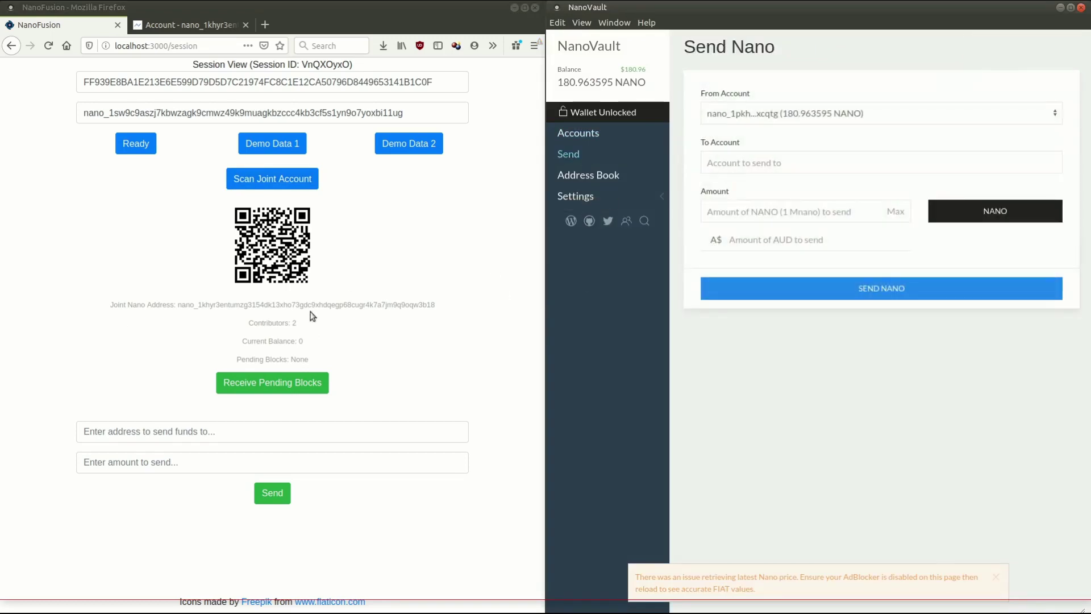
{"action": "double_click", "coordinate": [323, 302]}
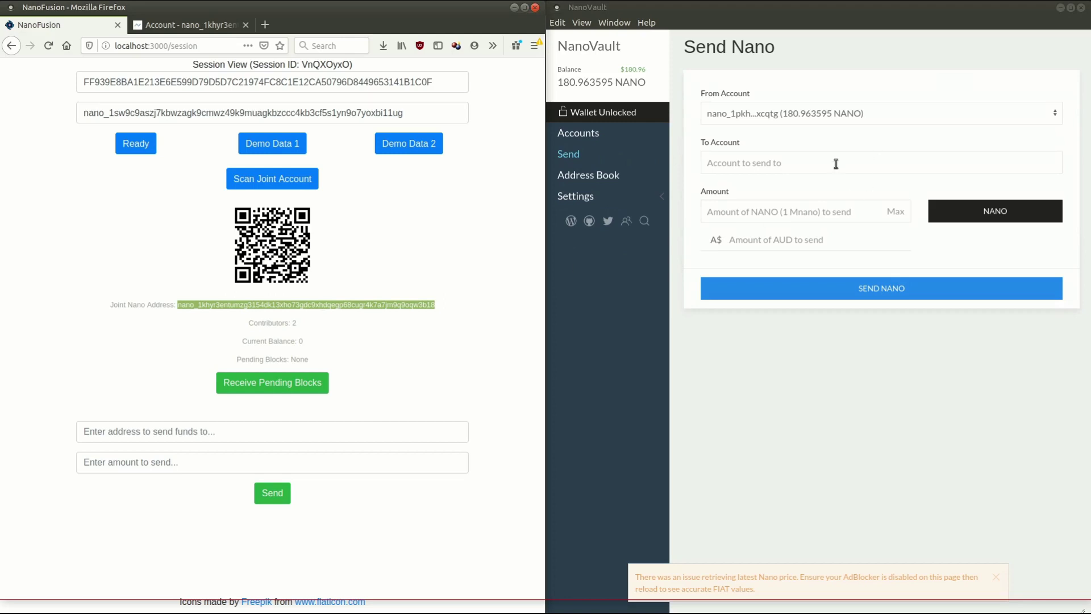
{"action": "left_click", "coordinate": [750, 163]}
{"action": "key", "text": "ctrl+v"}
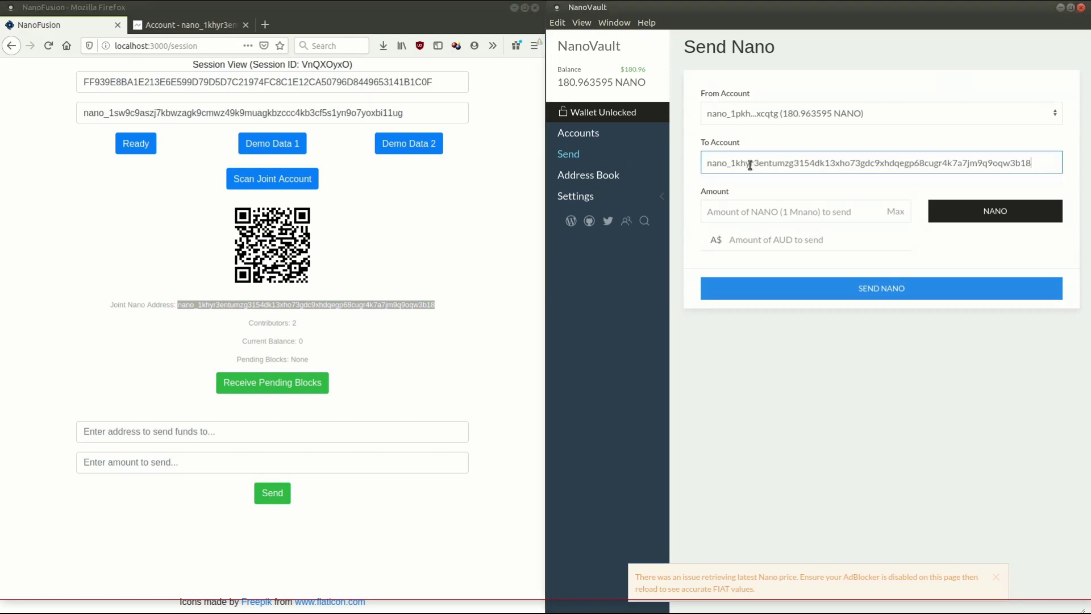
{"action": "left_click", "coordinate": [750, 214]}
{"action": "type", "text": "3"}
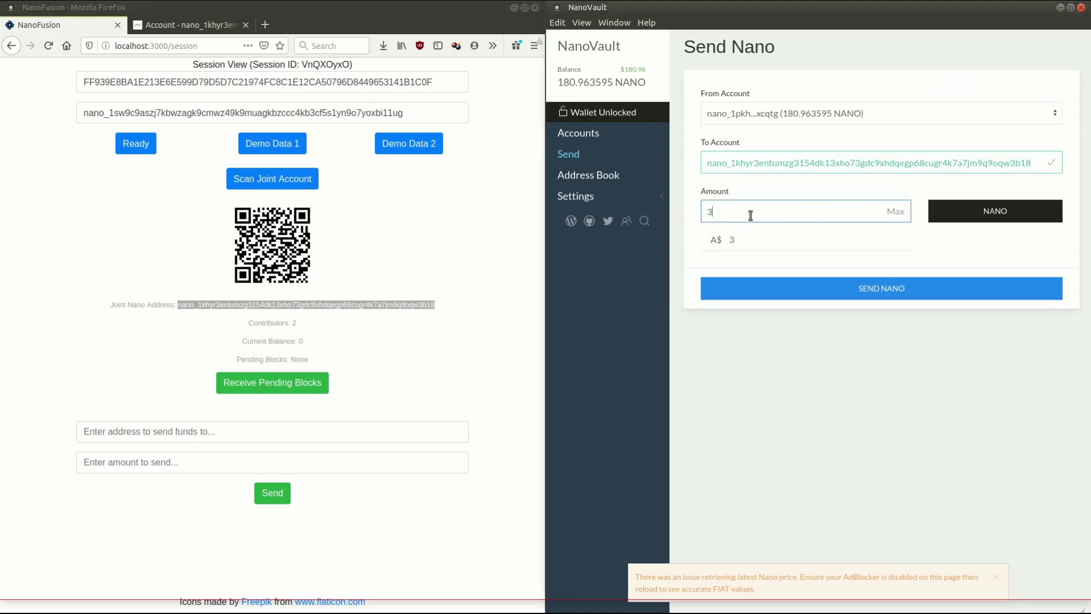
{"action": "left_click", "coordinate": [854, 347]}
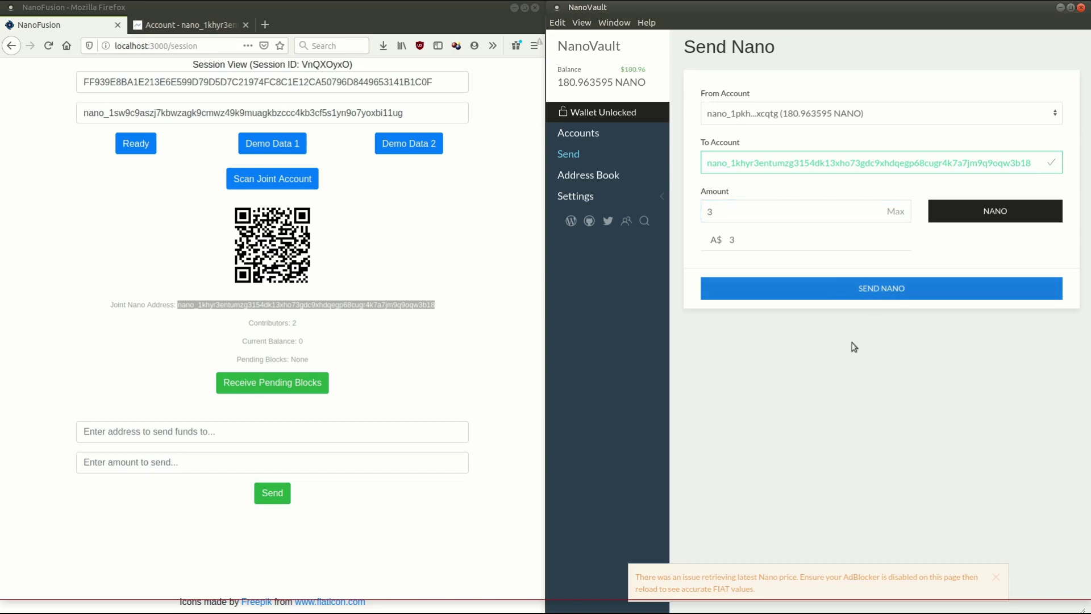
{"action": "left_click", "coordinate": [906, 389]}
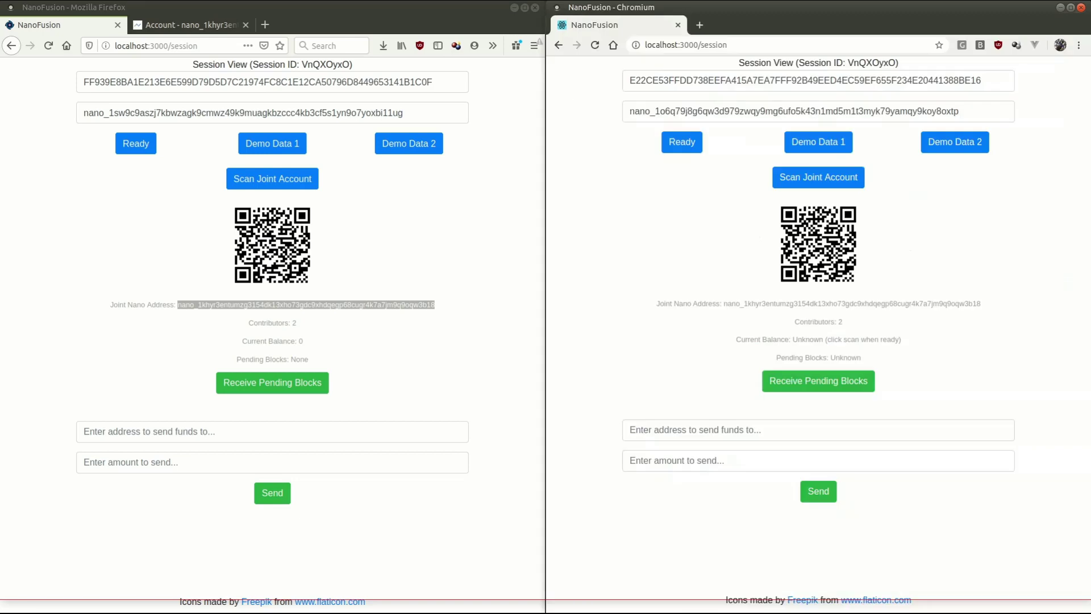
Scan both browsers, receive the pending 3 NANO, approve it in Chromium, and receive there too.
{"action": "left_click", "coordinate": [274, 181]}
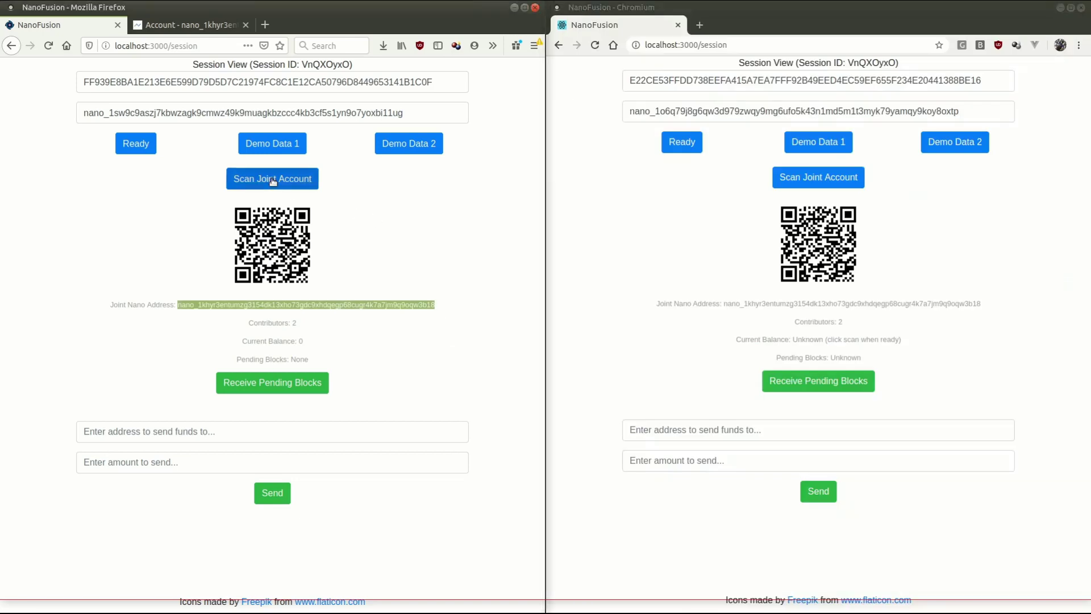
{"action": "left_click", "coordinate": [776, 176]}
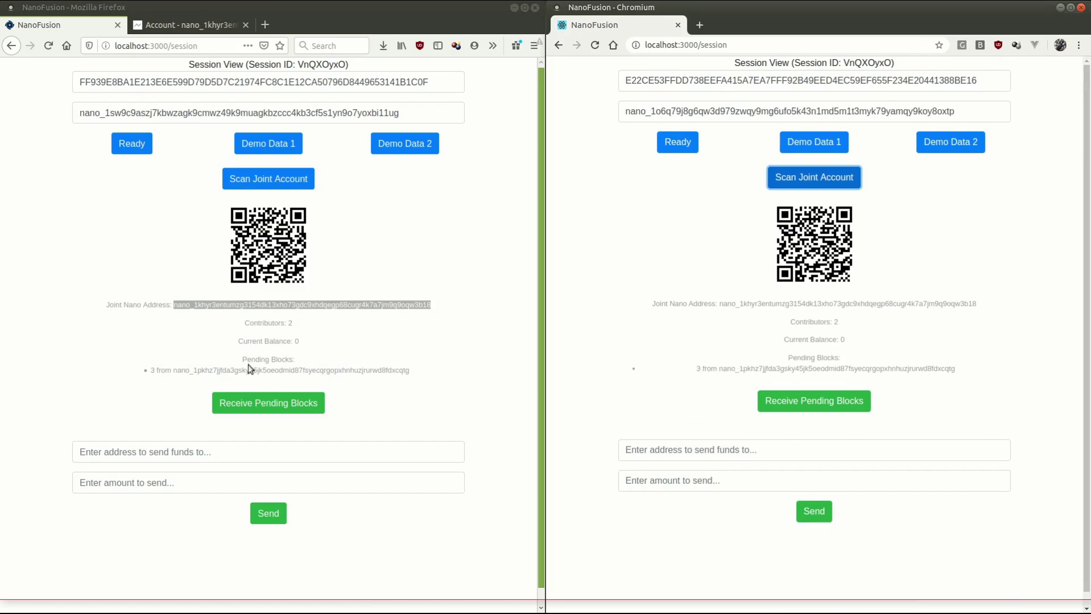
{"action": "double_click", "coordinate": [317, 371]}
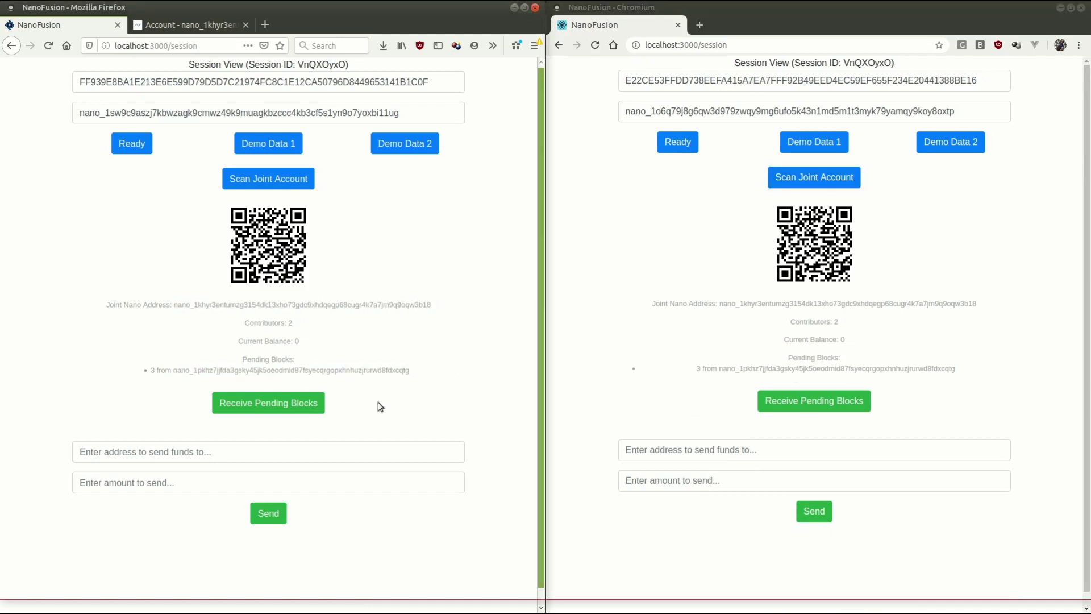
{"action": "left_click", "coordinate": [280, 409]}
{"action": "left_click", "coordinate": [279, 409]}
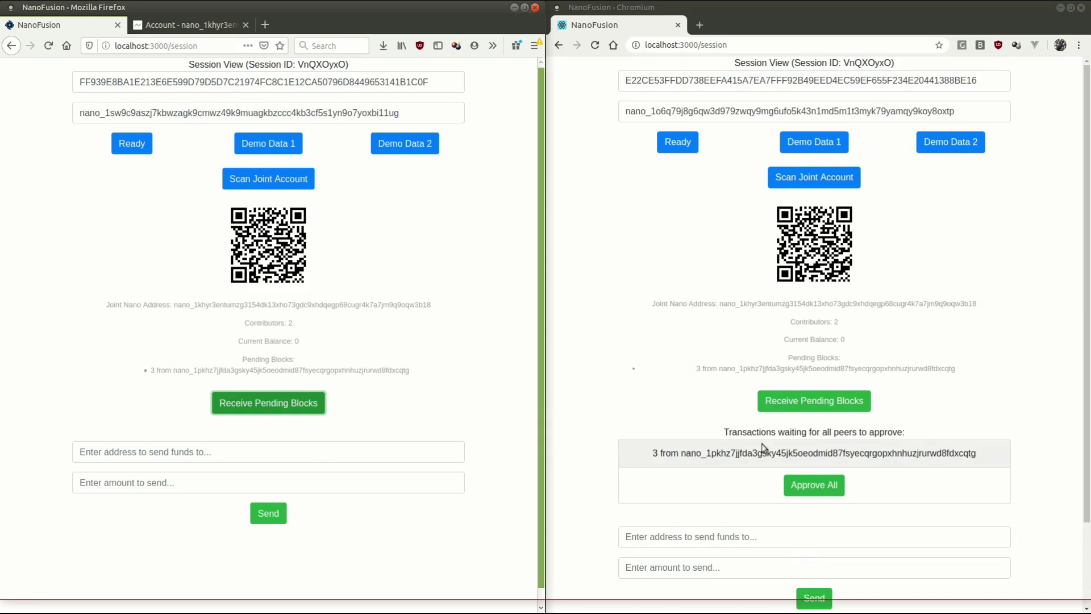
{"action": "left_click", "coordinate": [823, 488]}
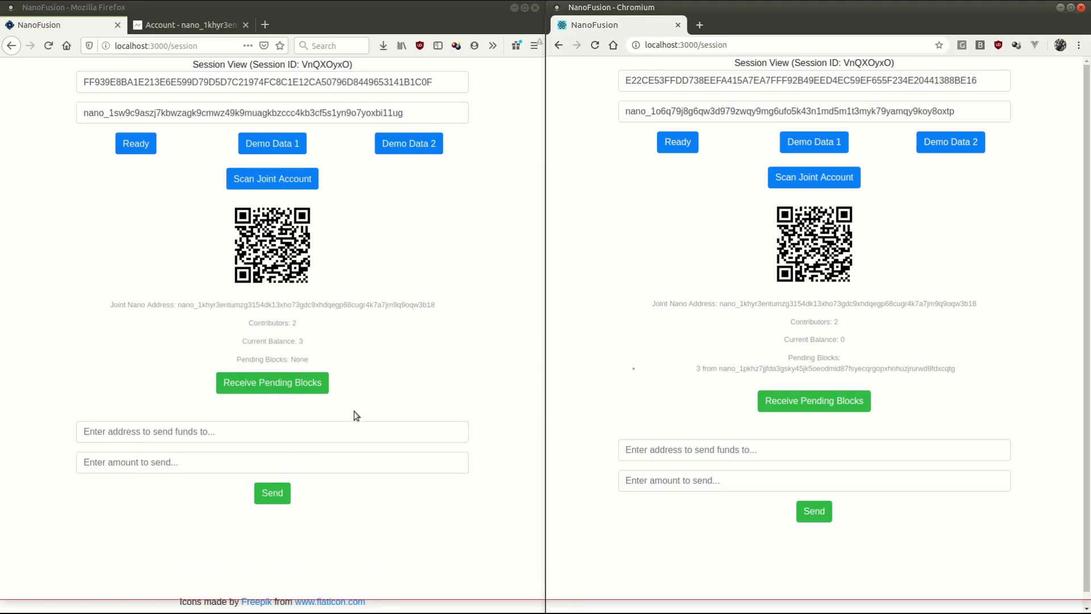
{"action": "left_click", "coordinate": [799, 184]}
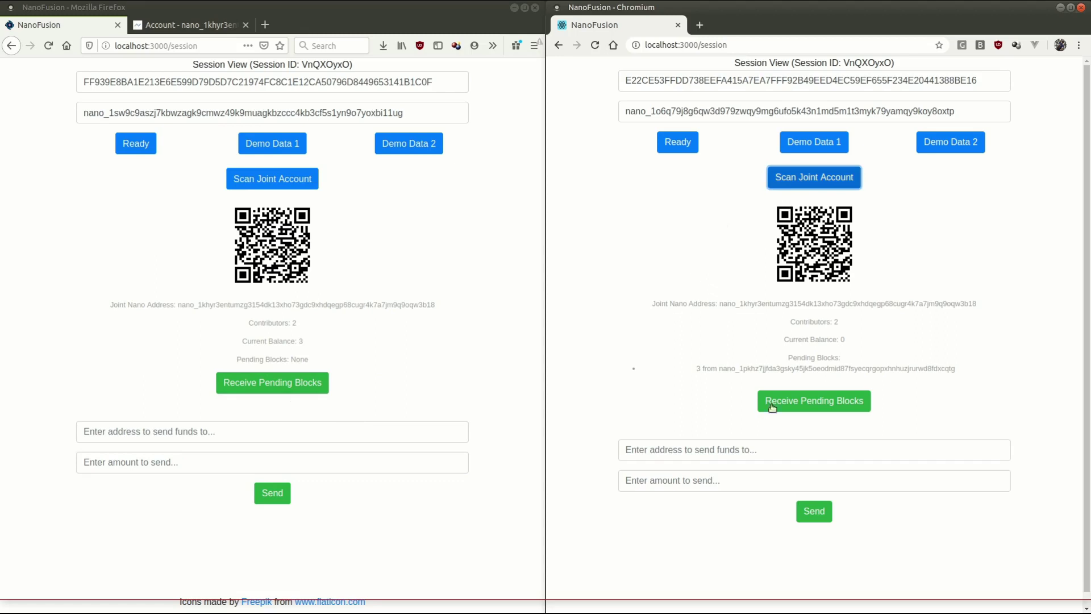
{"action": "left_click", "coordinate": [770, 399]}
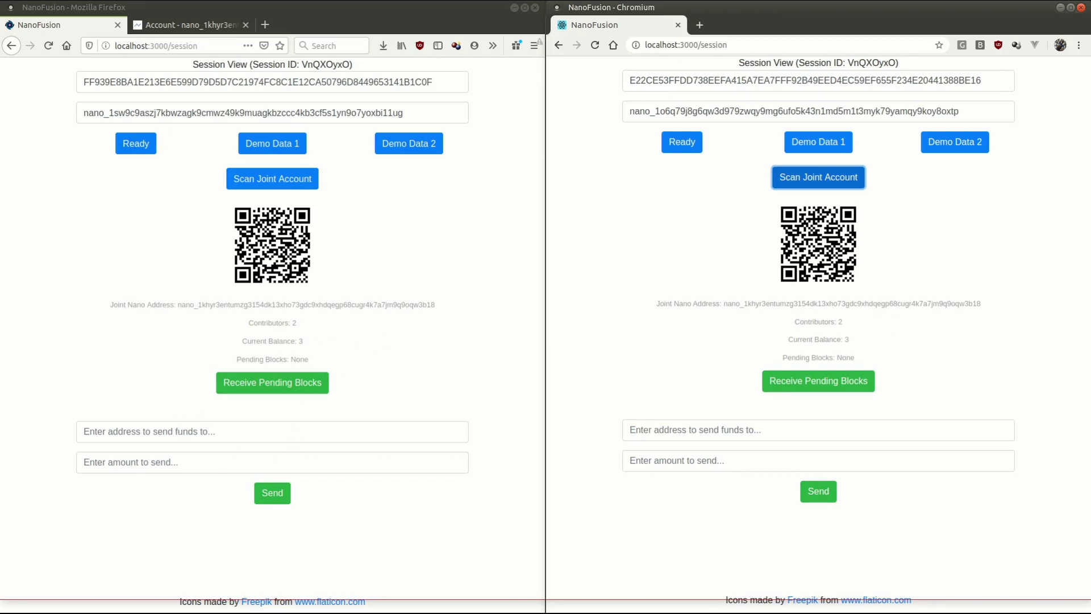
Copy the NanoVault wallet account's address from its accounts list.
{"action": "key", "text": "alt+Tab"}
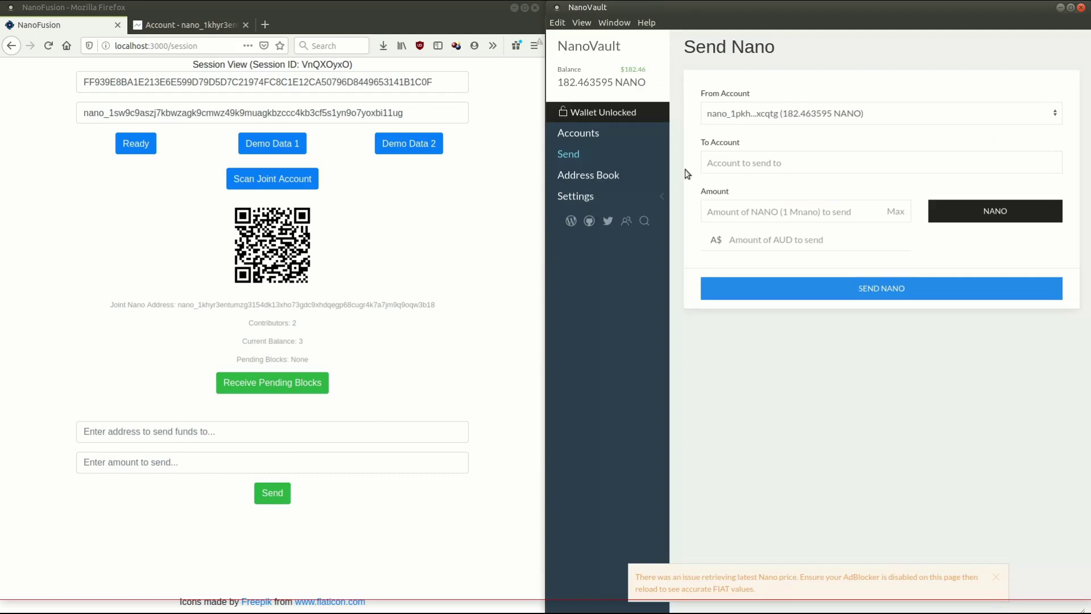
{"action": "left_click", "coordinate": [594, 134]}
{"action": "left_click", "coordinate": [865, 107]}
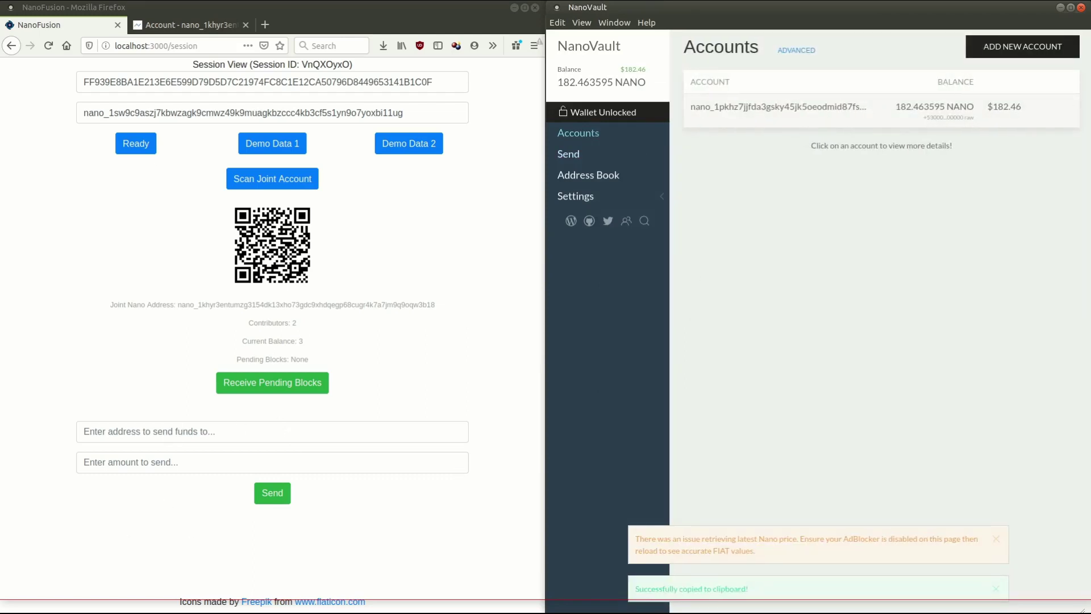
{"action": "key", "text": "alt+Tab"}
Send 2.5 NANO from the joint account to the NanoVault address, approving it in Chromium.
{"action": "left_click", "coordinate": [211, 432]}
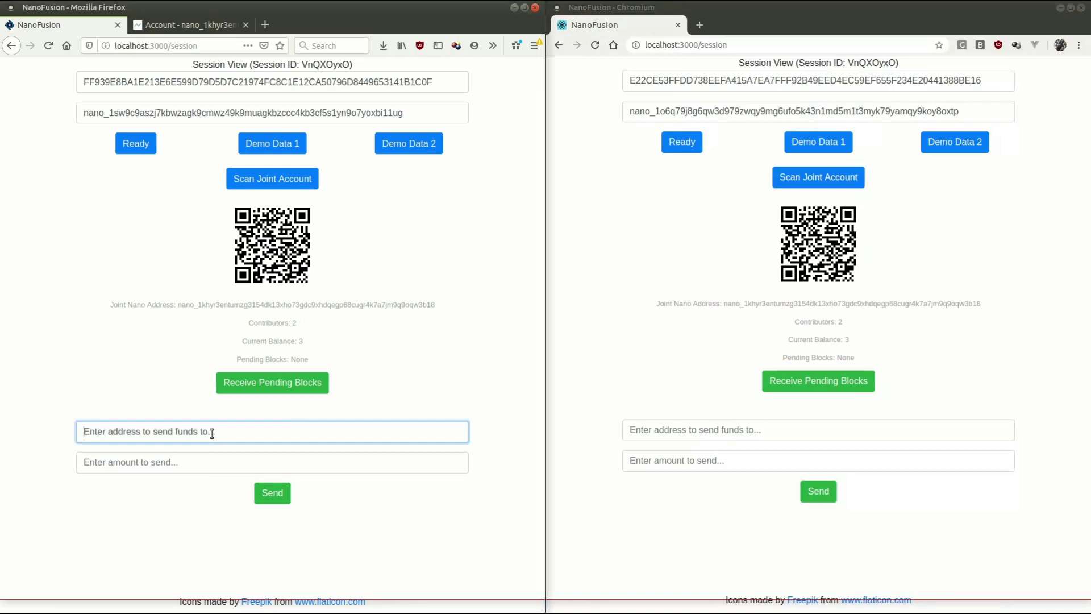
{"action": "key", "text": "ctrl+v"}
{"action": "left_click", "coordinate": [183, 458]}
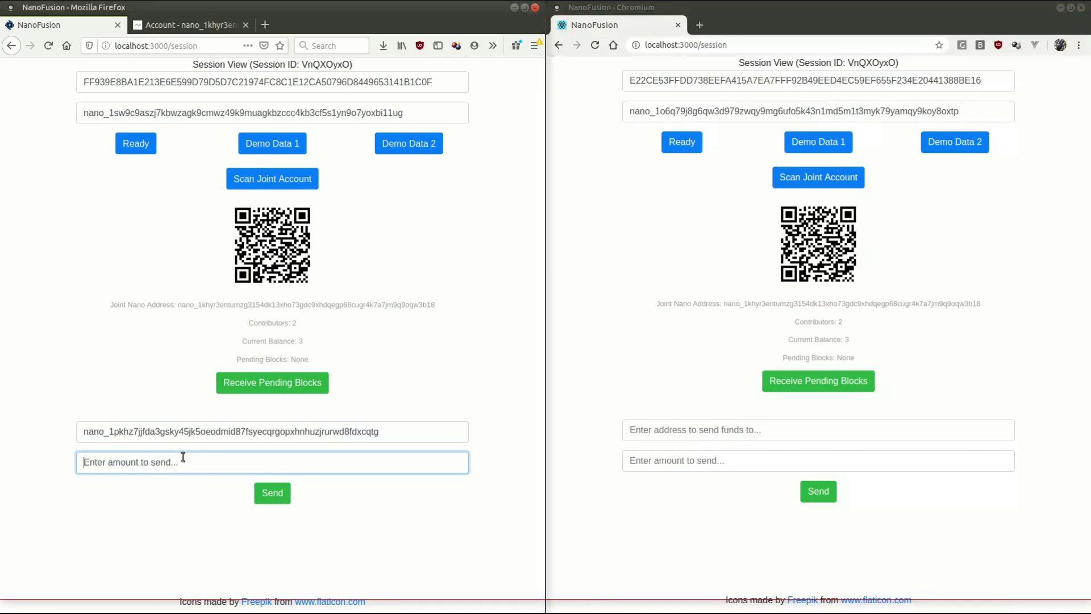
{"action": "type", "text": "2.5"}
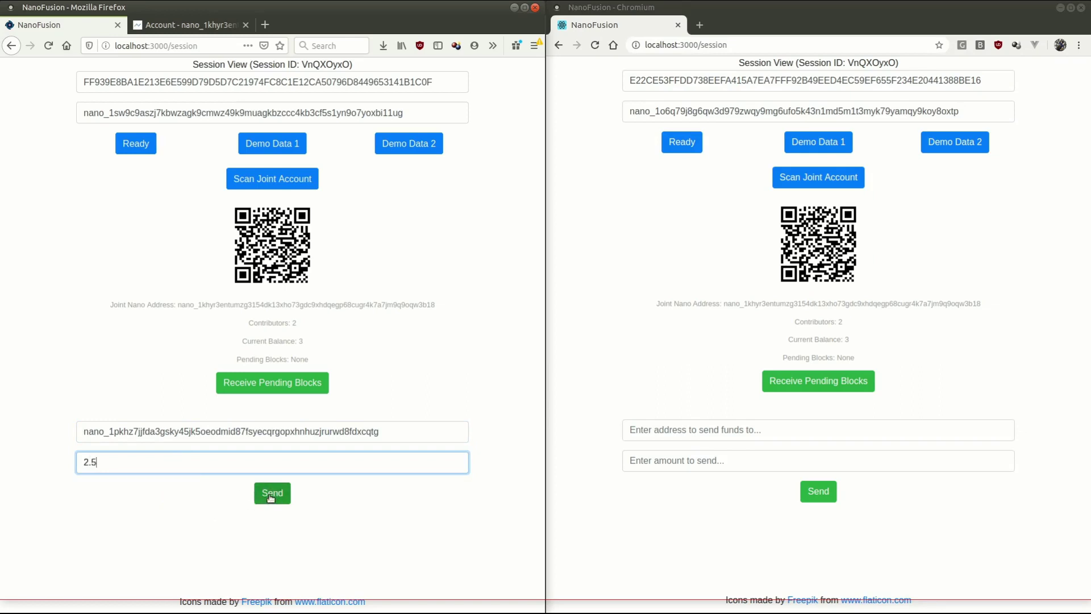
{"action": "left_click", "coordinate": [270, 498]}
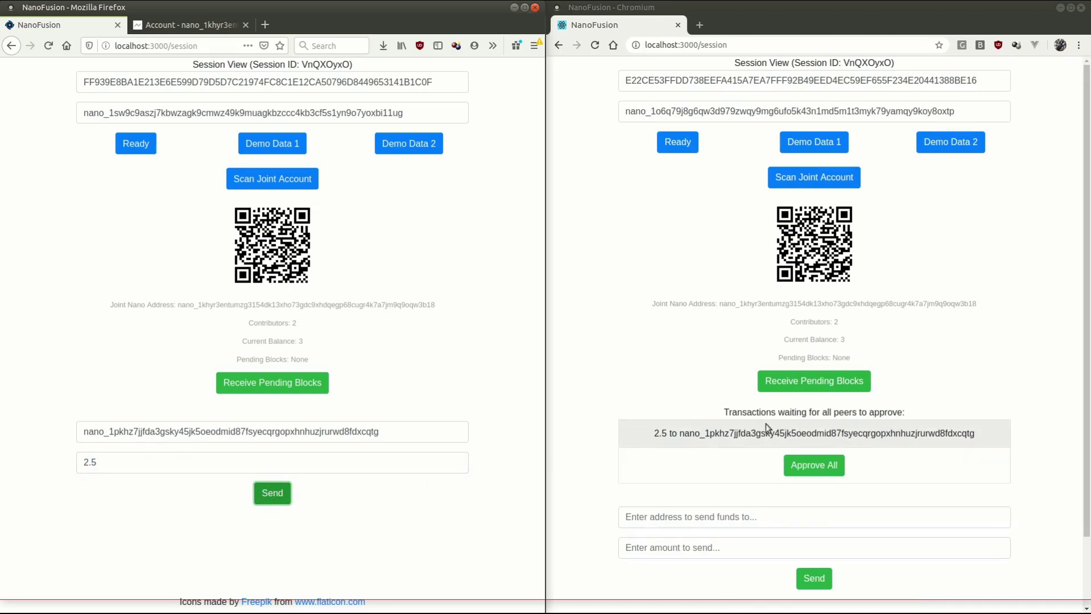
{"action": "left_click", "coordinate": [816, 464]}
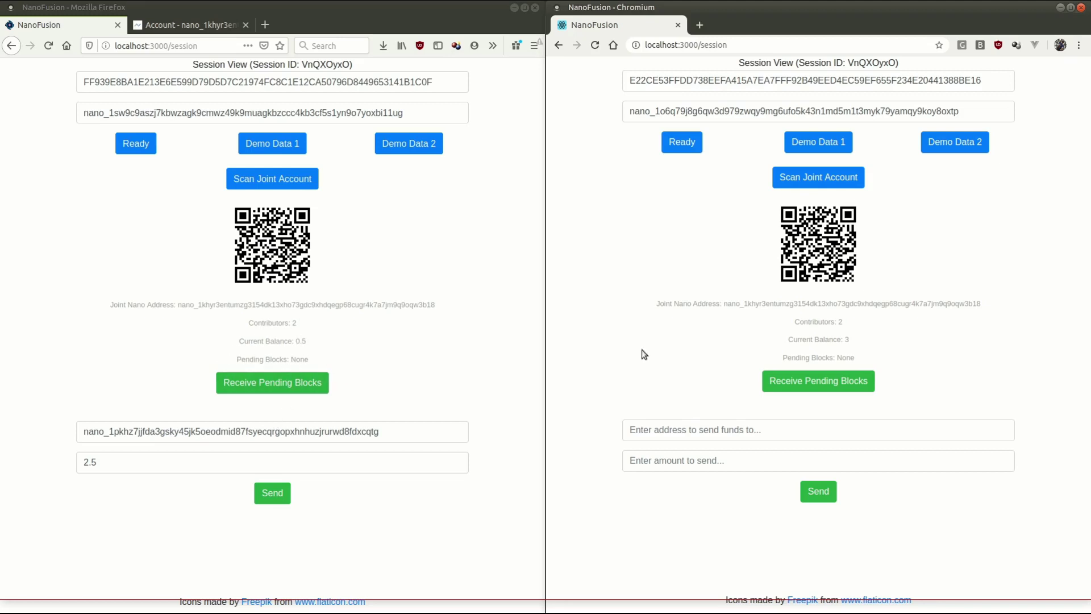
Rescan the joint account in Chromium to refresh its balance.
{"action": "left_click", "coordinate": [803, 178]}
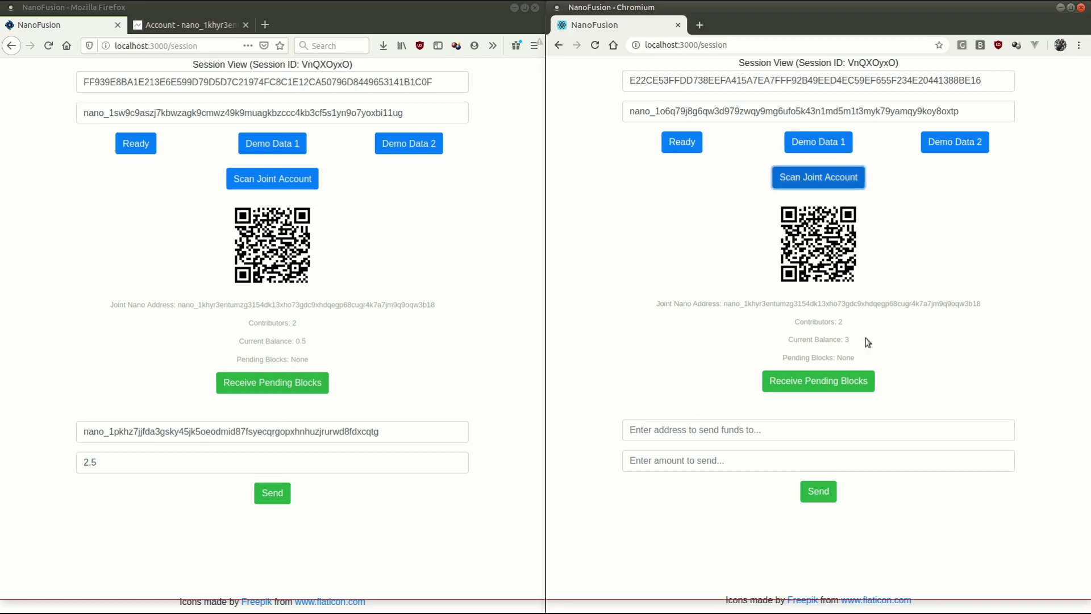